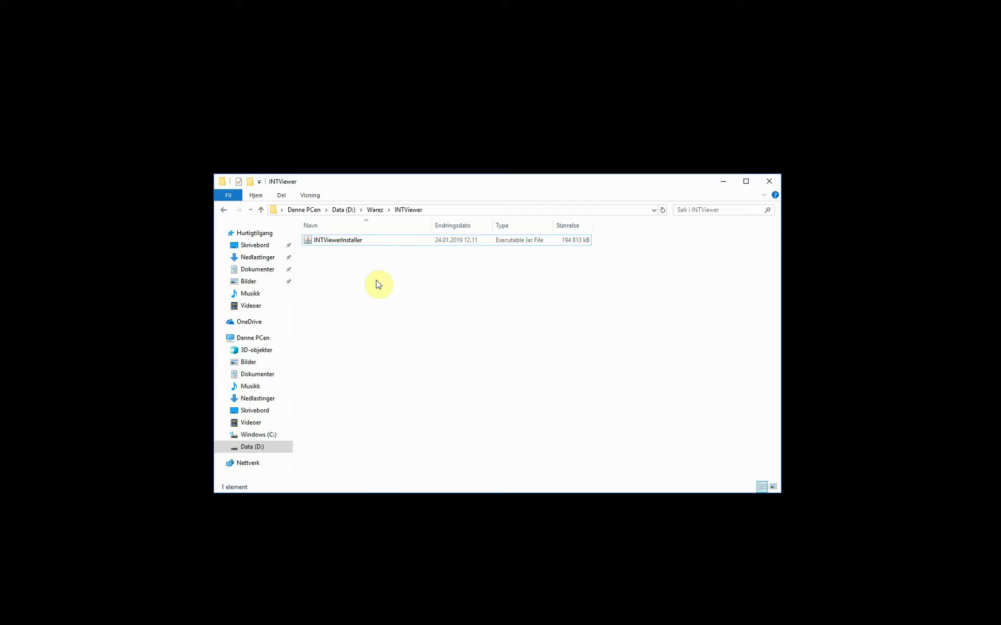
- Launch INTViewerInstaller from the INTViewer folder and set the installer language to eng
{"action": "double_click", "coordinate": [345, 241]}
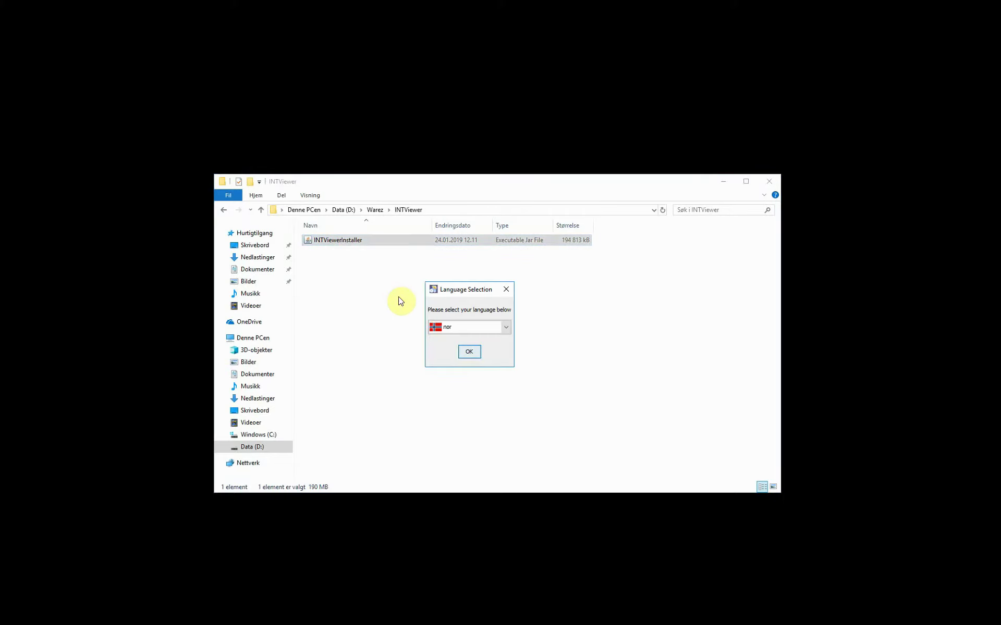
{"action": "left_click", "coordinate": [453, 327]}
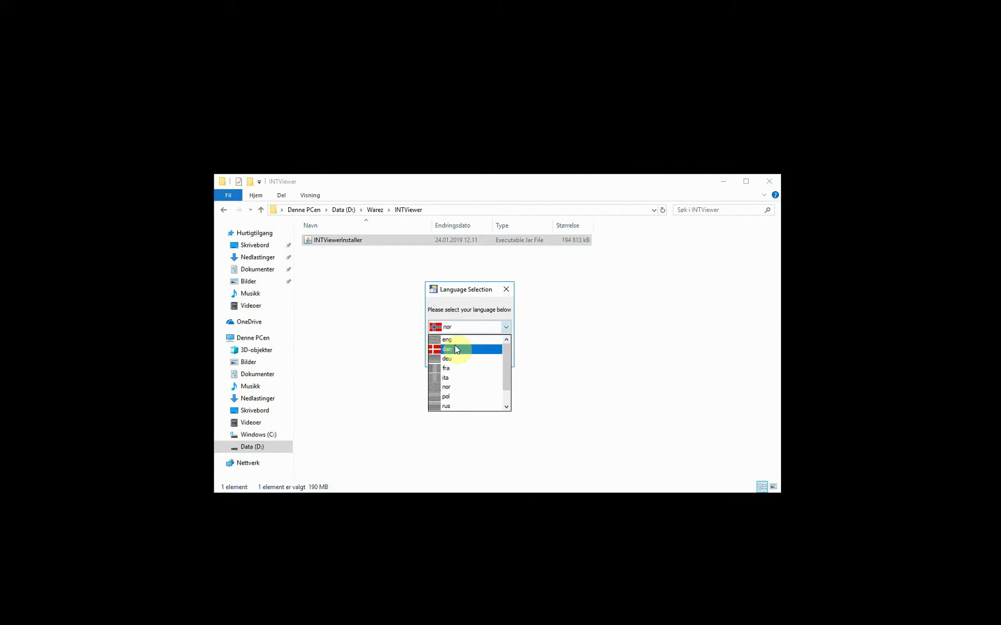
{"action": "left_click", "coordinate": [455, 342]}
{"action": "left_click", "coordinate": [468, 354]}
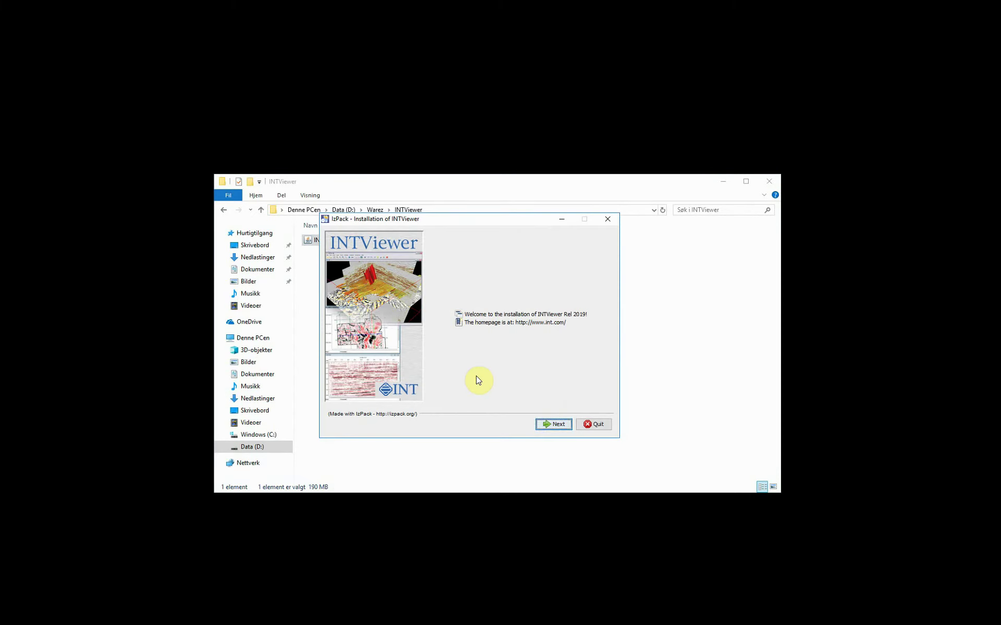
- Proceed past the installer's welcome page and accept the INTViewer license agreement
{"action": "left_click", "coordinate": [552, 428]}
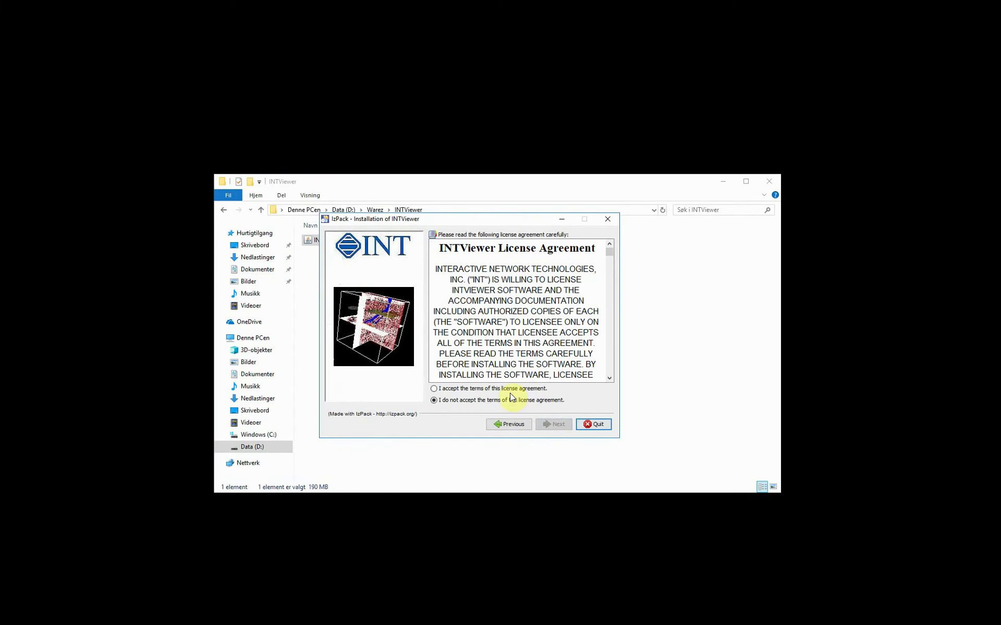
{"action": "left_click", "coordinate": [510, 389]}
{"action": "left_click", "coordinate": [554, 423]}
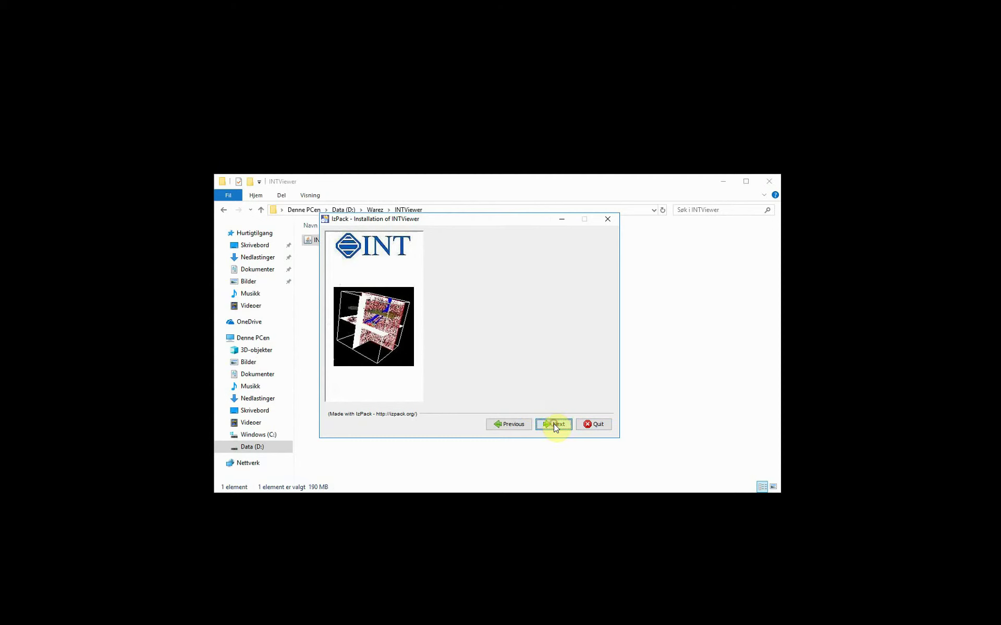
- Set the installation path to D:\PRG\INT\INTViewer and approve creating the target directory
{"action": "left_click_drag", "start_coordinate": [485, 322], "coordinate": [398, 319]}
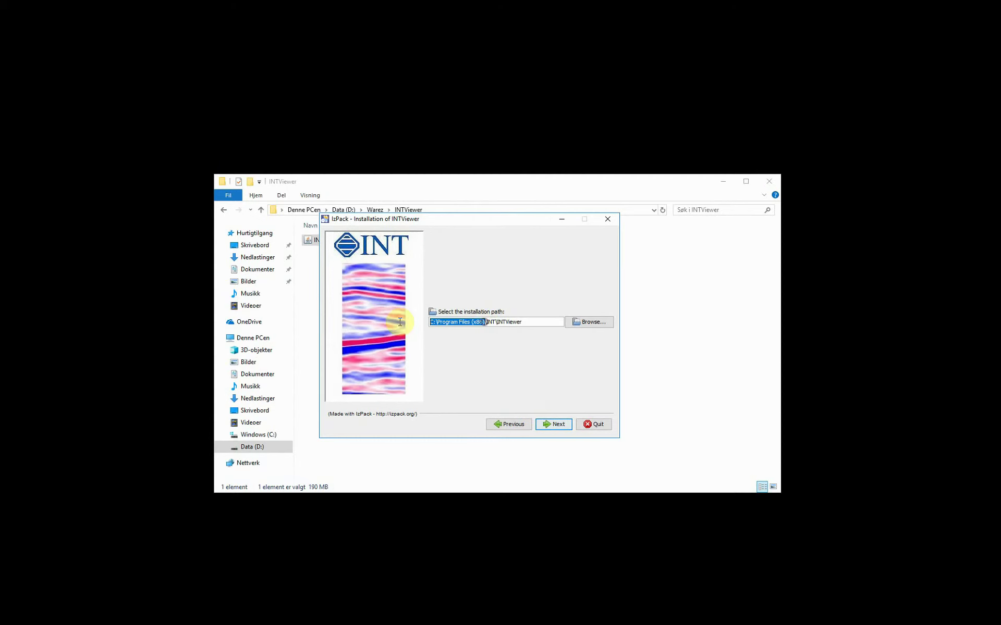
{"action": "type", "text": "D:"}
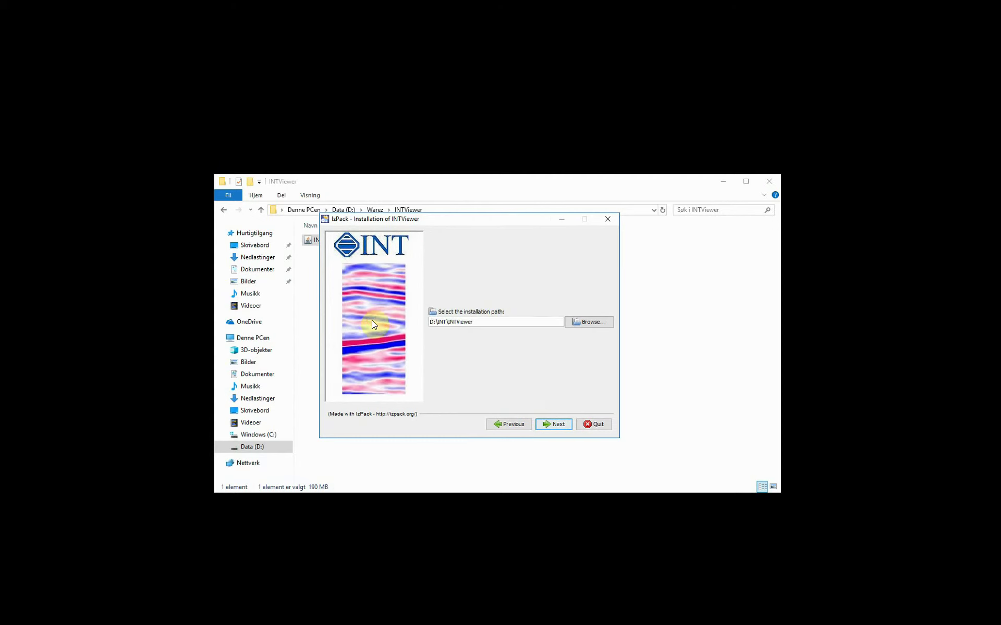
{"action": "type", "text": "\\PRG"}
{"action": "left_click", "coordinate": [551, 427]}
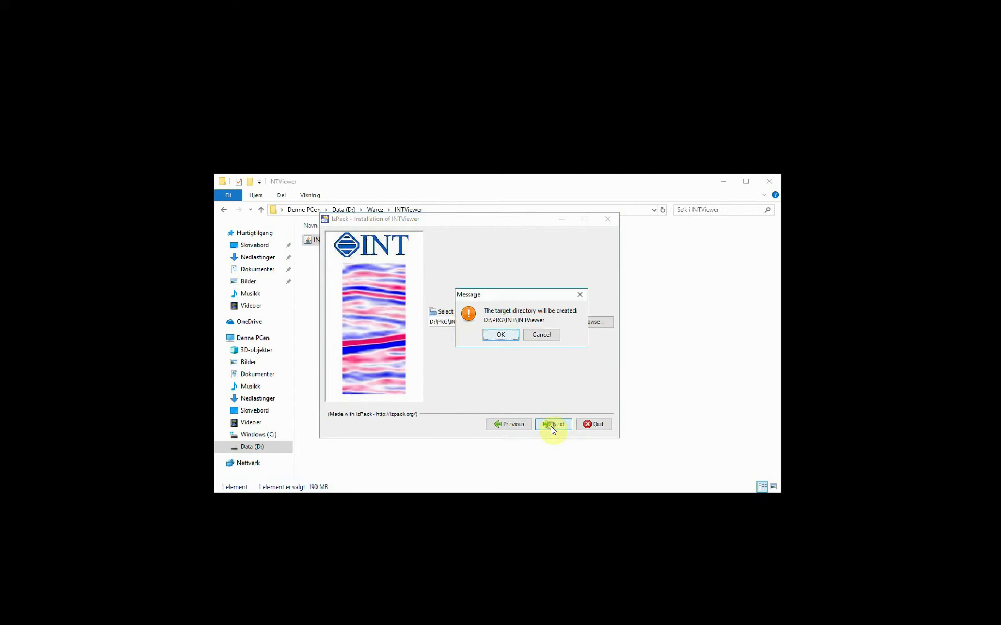
{"action": "left_click", "coordinate": [496, 335]}
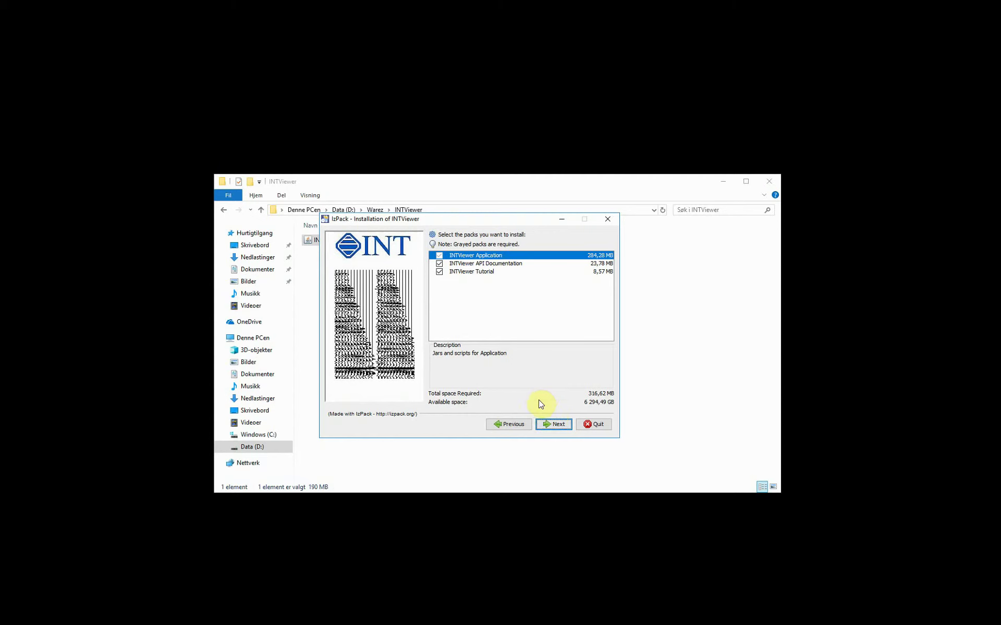
- Install all the preselected packs and finish setup with \INTViewer2019 appended to the shortcut program group name
{"action": "left_click", "coordinate": [556, 424]}
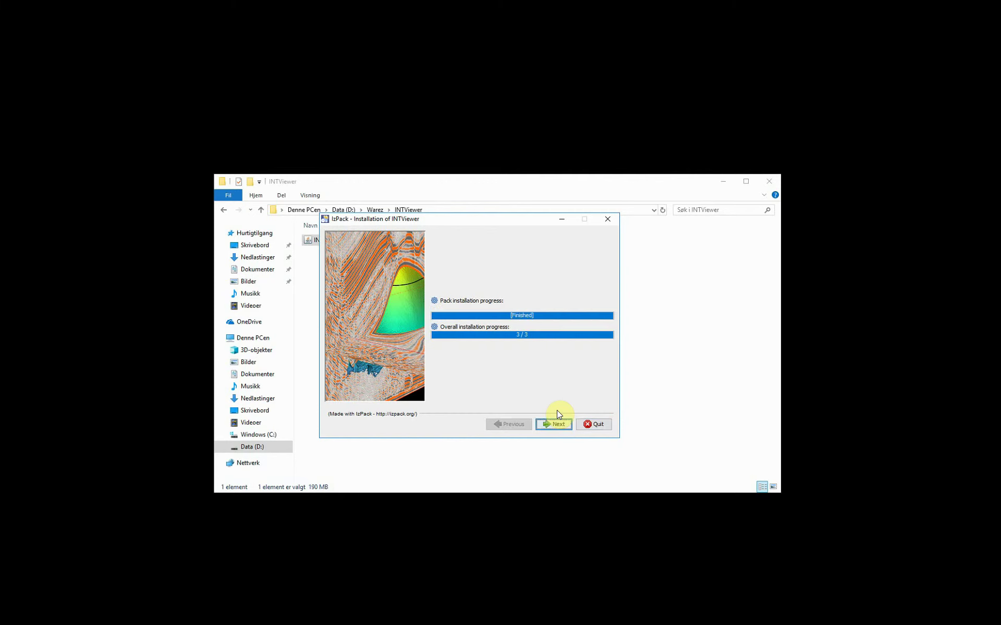
{"action": "left_click", "coordinate": [559, 424]}
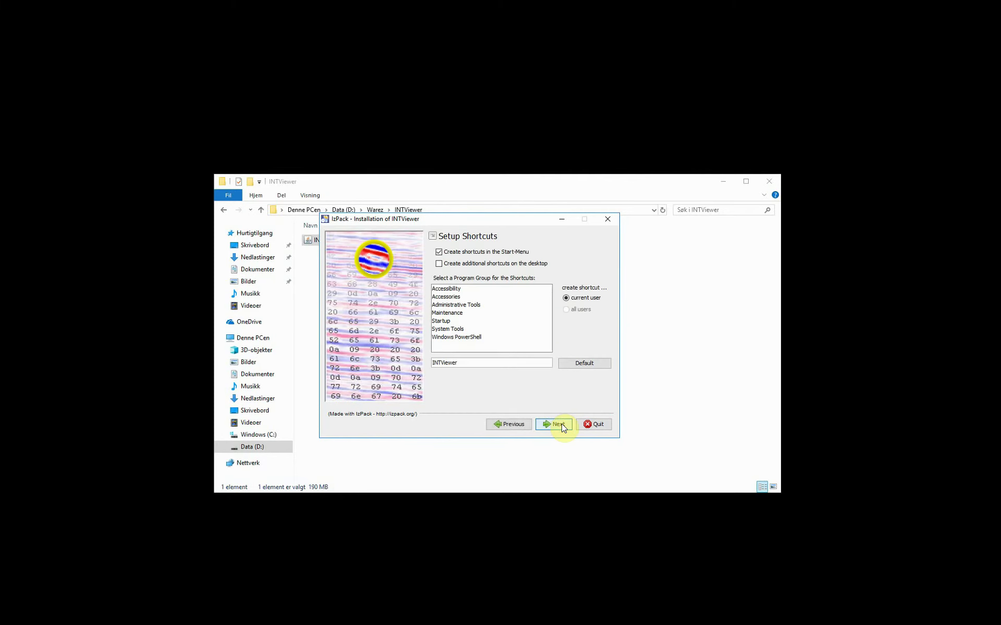
{"action": "left_click", "coordinate": [492, 365]}
{"action": "type", "text": "\\INTViewer2019"}
{"action": "left_click", "coordinate": [554, 422]}
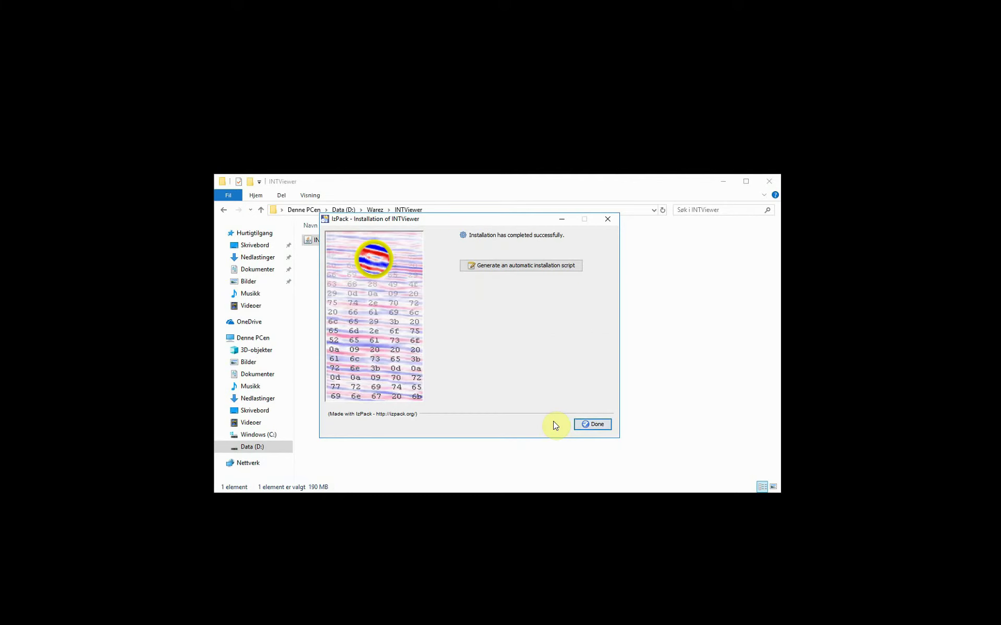
{"action": "left_click", "coordinate": [593, 426]}
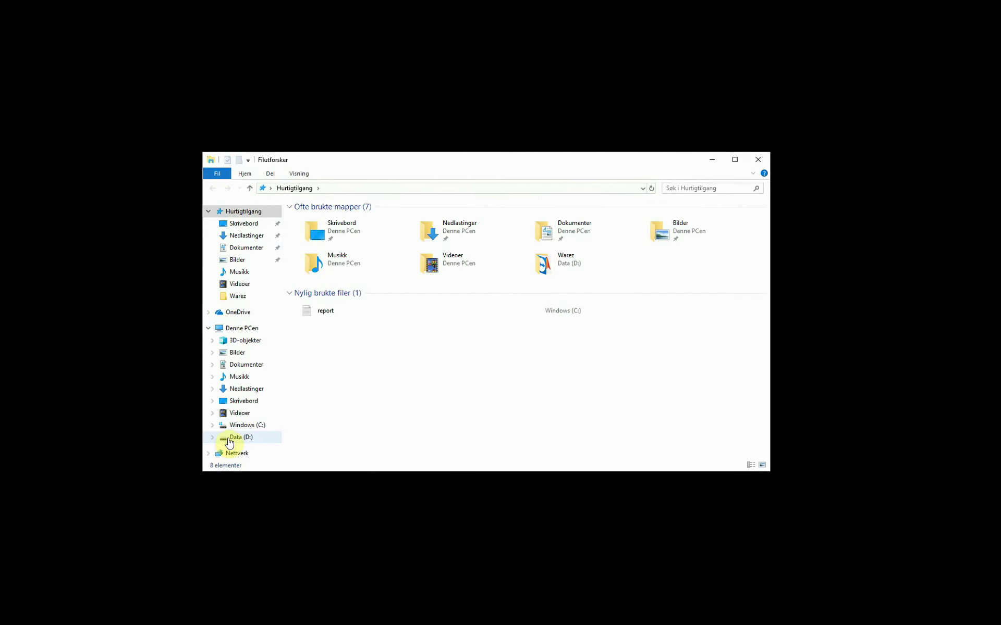
- Try to launch the INTViewer batch file from D:\PRG\INT\INTViewer
{"action": "left_click", "coordinate": [236, 437]}
{"action": "double_click", "coordinate": [317, 219]}
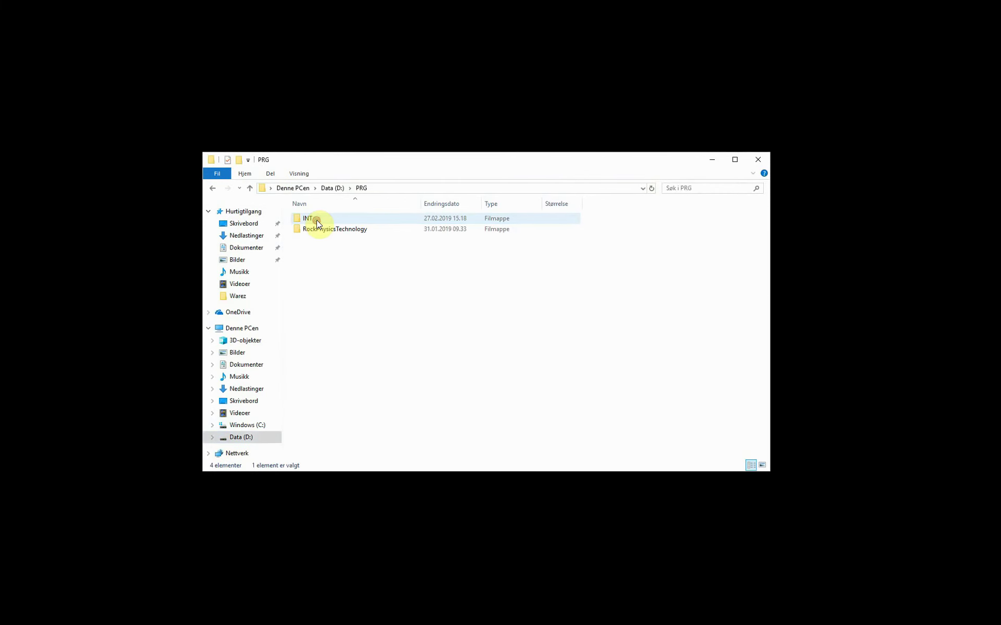
{"action": "double_click", "coordinate": [316, 219]}
{"action": "double_click", "coordinate": [330, 226]}
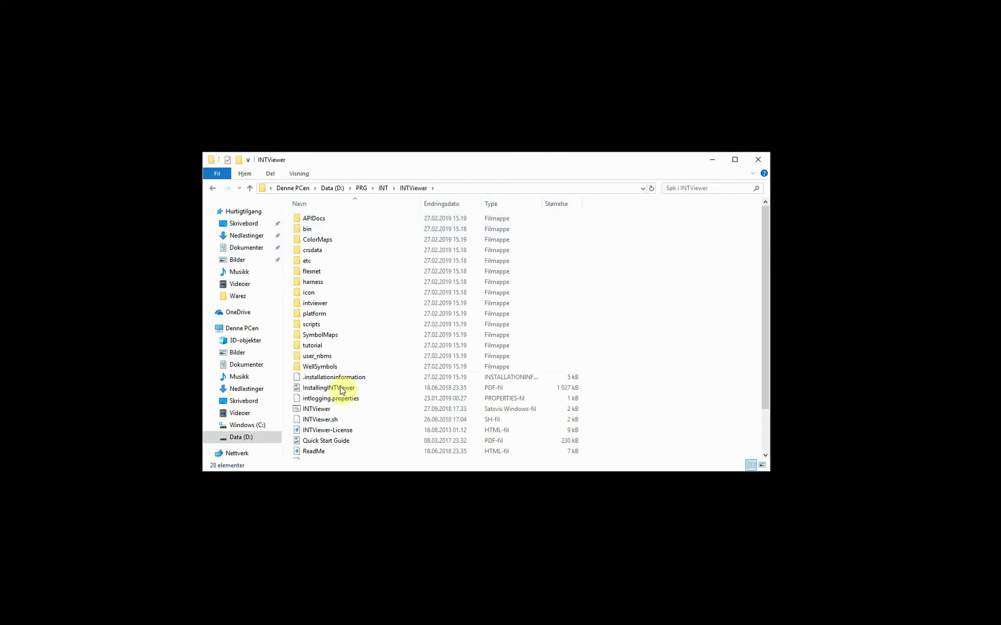
{"action": "left_click", "coordinate": [318, 409]}
{"action": "double_click", "coordinate": [318, 409]}
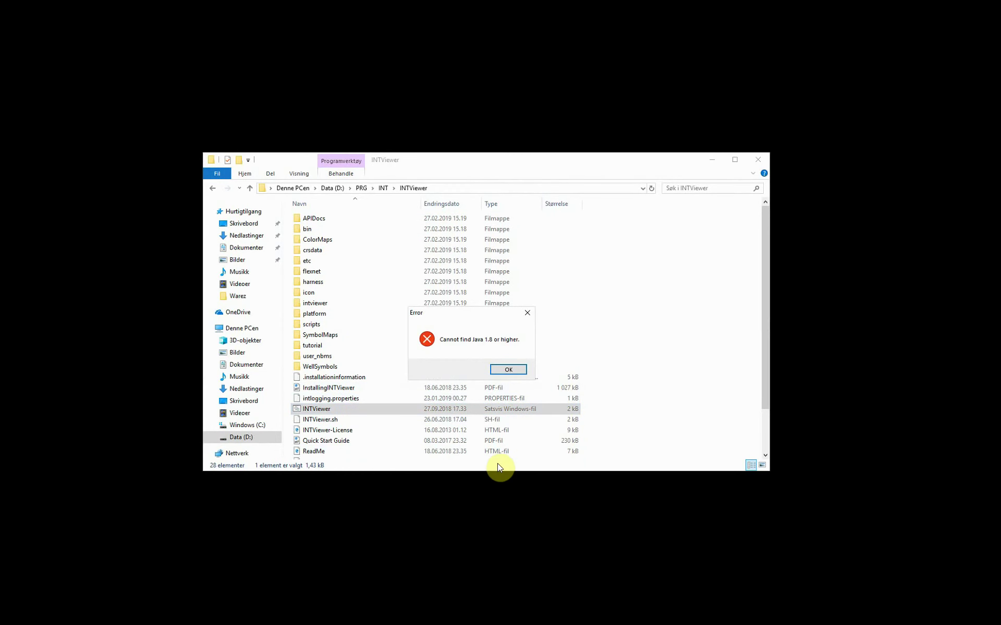
{"action": "key", "text": "Return"}
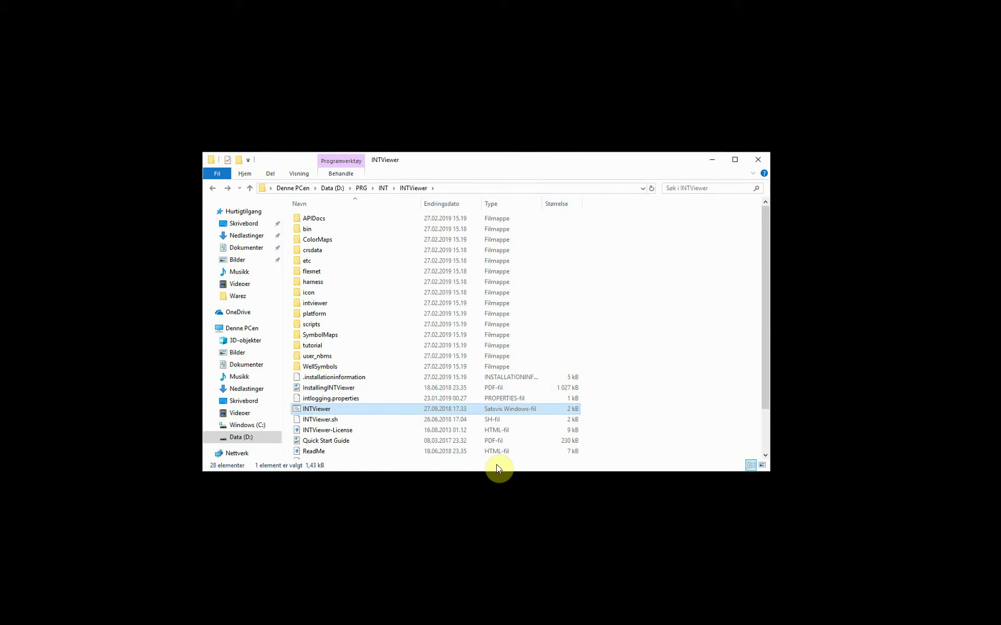
- Start the jdk-8u111-windows-x64 installer from D:\Warez and allow it to run
{"action": "left_click", "coordinate": [262, 440]}
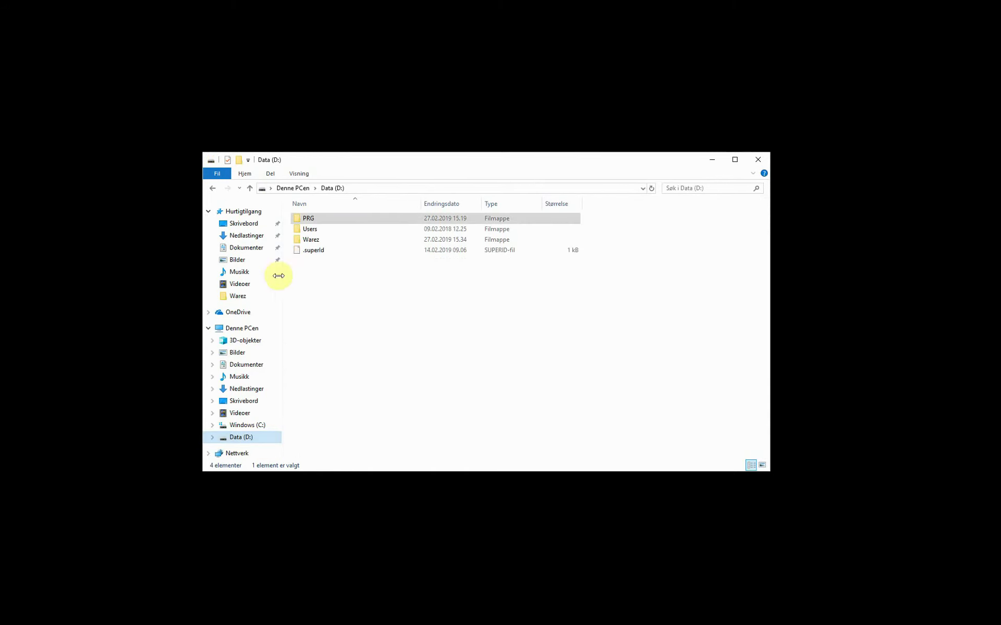
{"action": "left_click", "coordinate": [305, 239]}
{"action": "double_click", "coordinate": [305, 239]}
{"action": "left_click", "coordinate": [305, 243]}
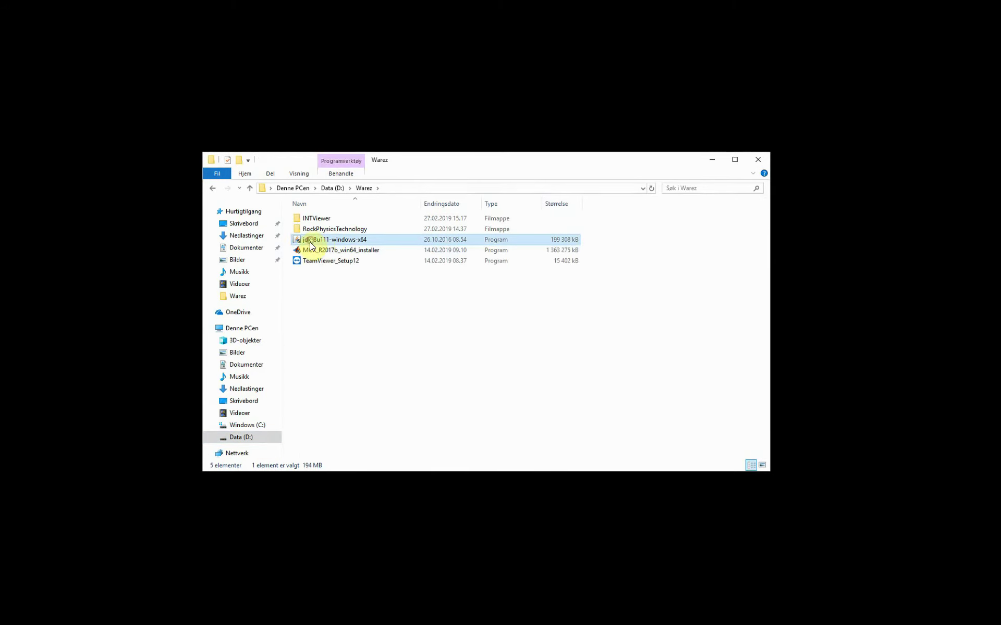
{"action": "double_click", "coordinate": [317, 242]}
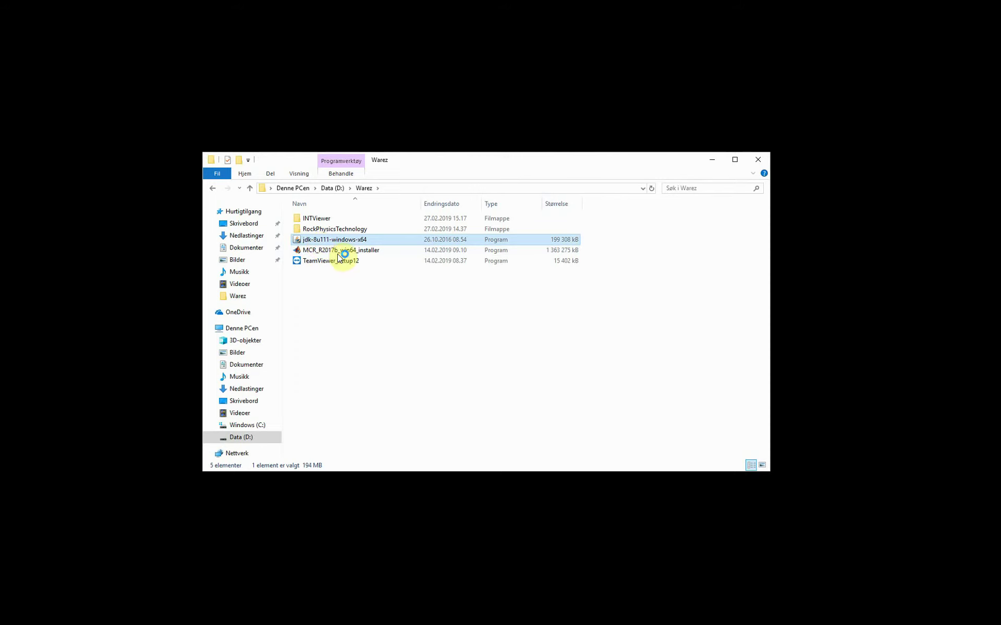
{"action": "left_click", "coordinate": [423, 405]}
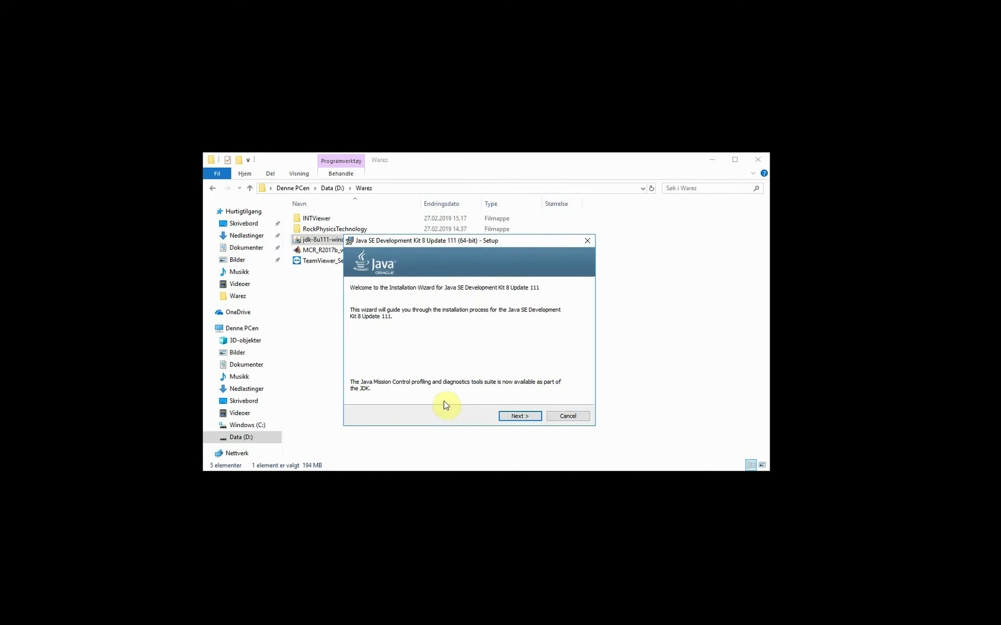
- Install Java SE Development Kit 8 Update 111 with the default features and destination folders, and close the setup
{"action": "left_click", "coordinate": [524, 415]}
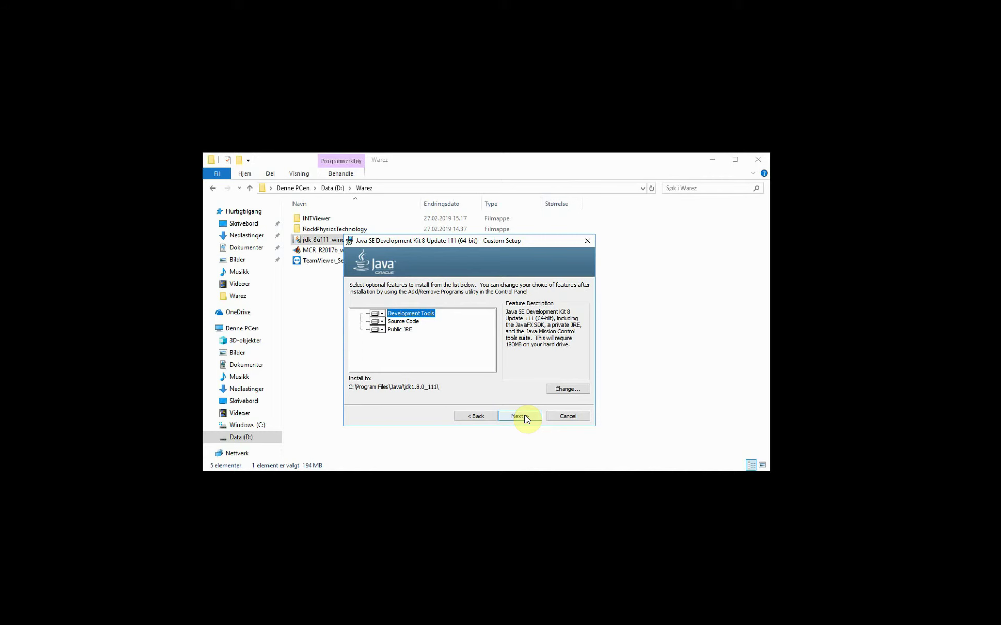
{"action": "left_click", "coordinate": [525, 415]}
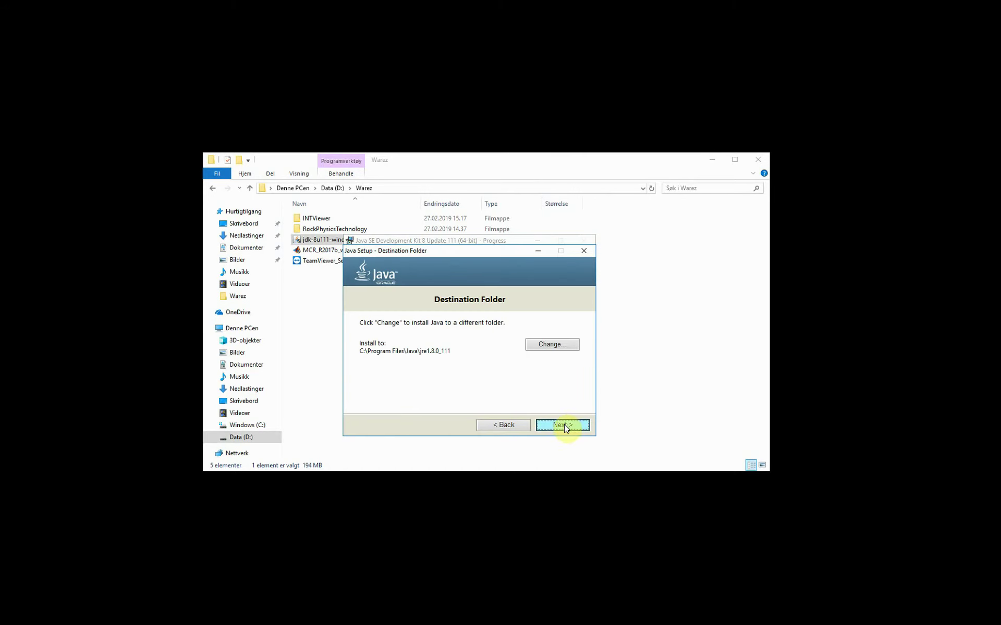
{"action": "left_click", "coordinate": [563, 426]}
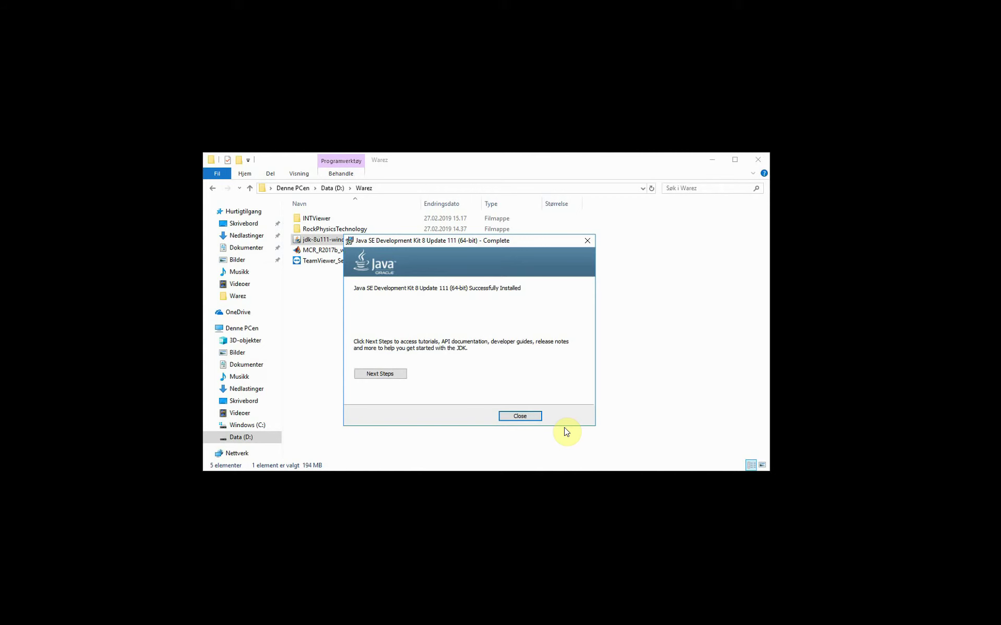
{"action": "left_click", "coordinate": [520, 416]}
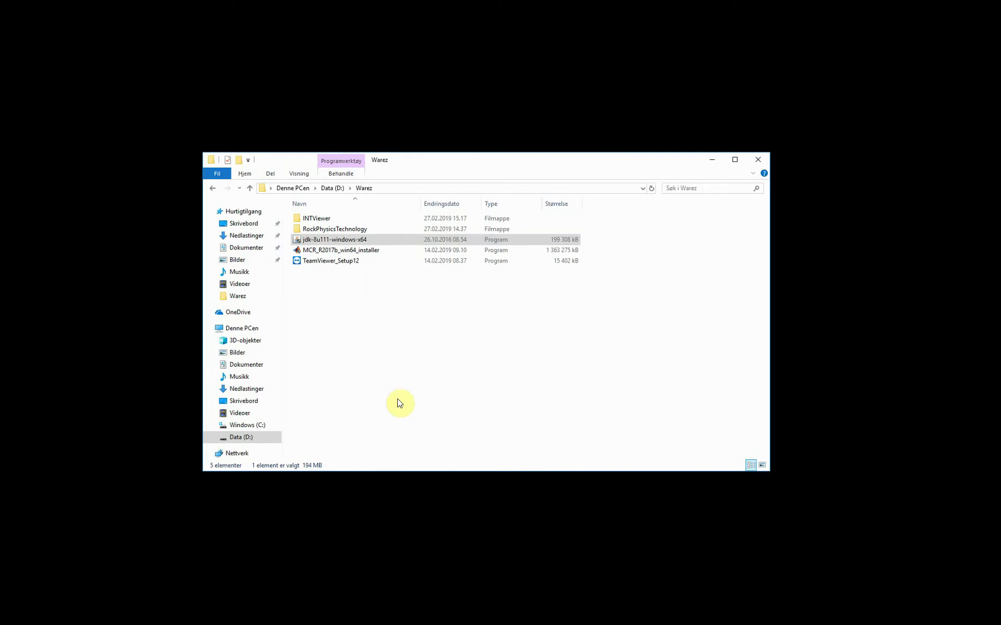
- Return to D:\PRG\INT\INTViewer and launch the INTViewer batch file
{"action": "left_click", "coordinate": [257, 436]}
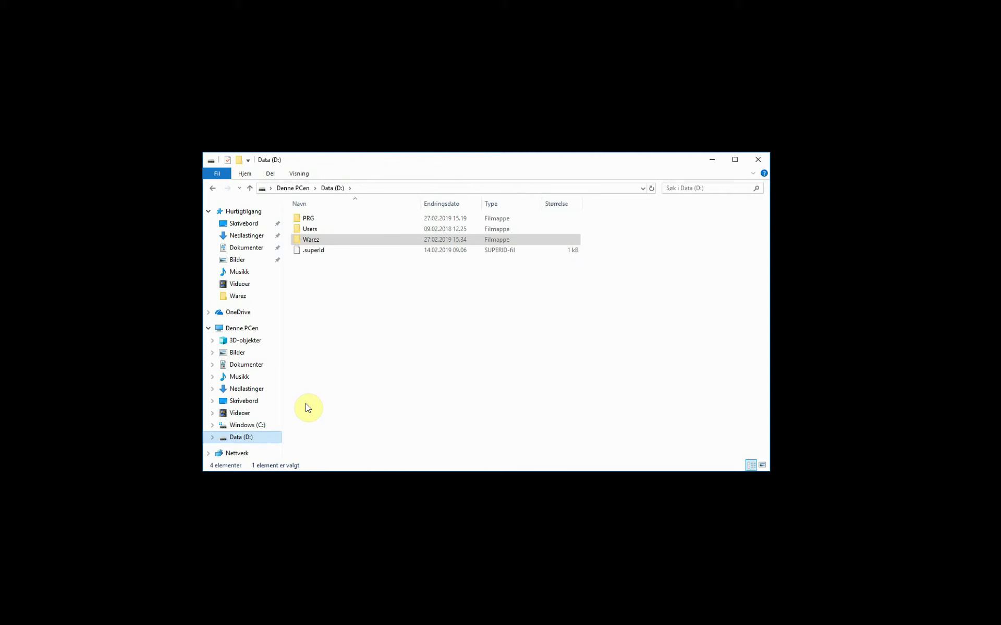
{"action": "double_click", "coordinate": [320, 219]}
{"action": "double_click", "coordinate": [320, 219]}
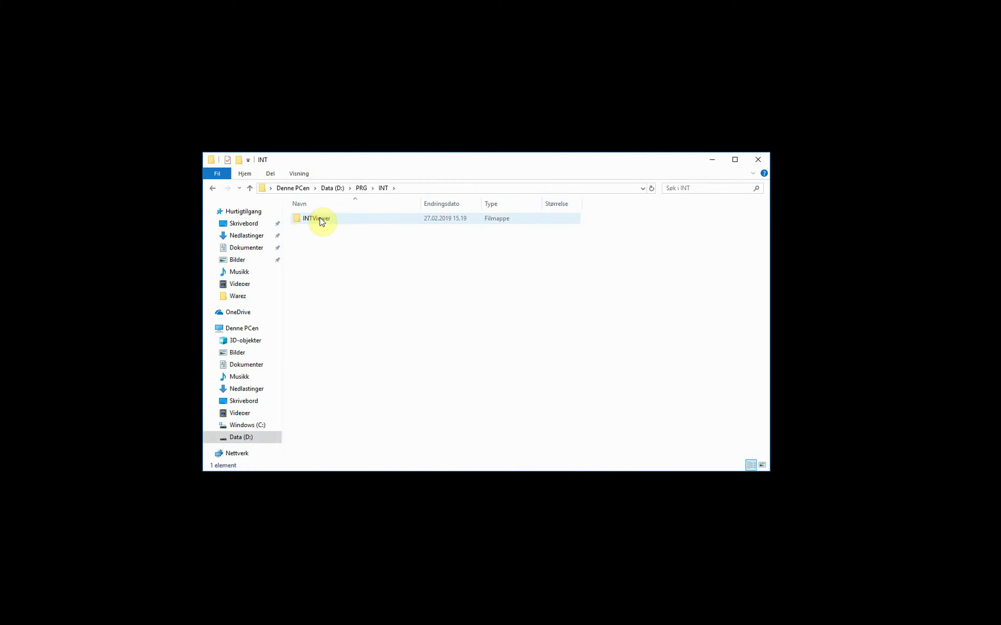
{"action": "double_click", "coordinate": [320, 218]}
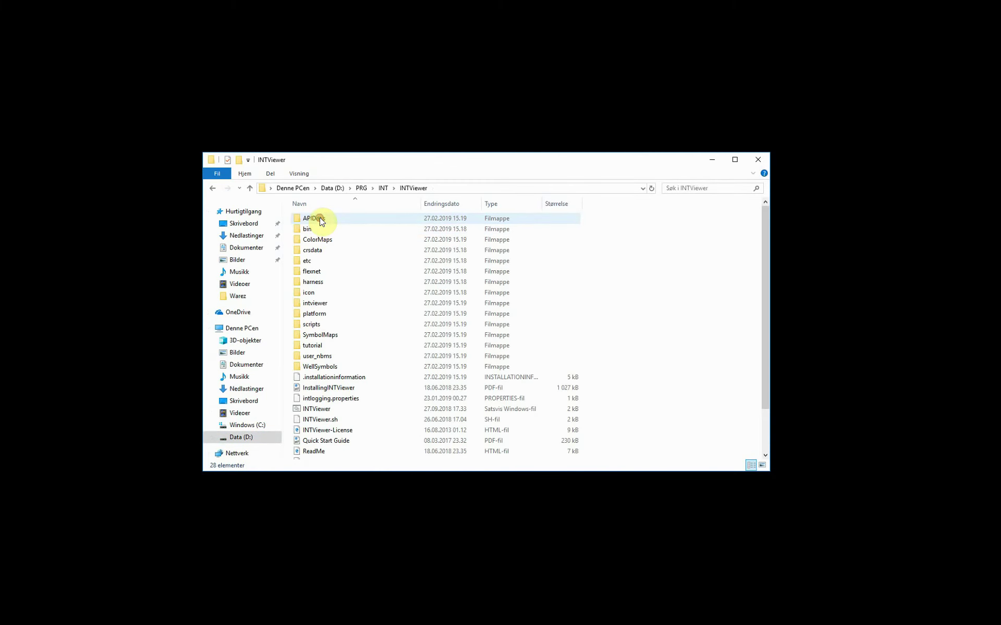
{"action": "left_click", "coordinate": [332, 411]}
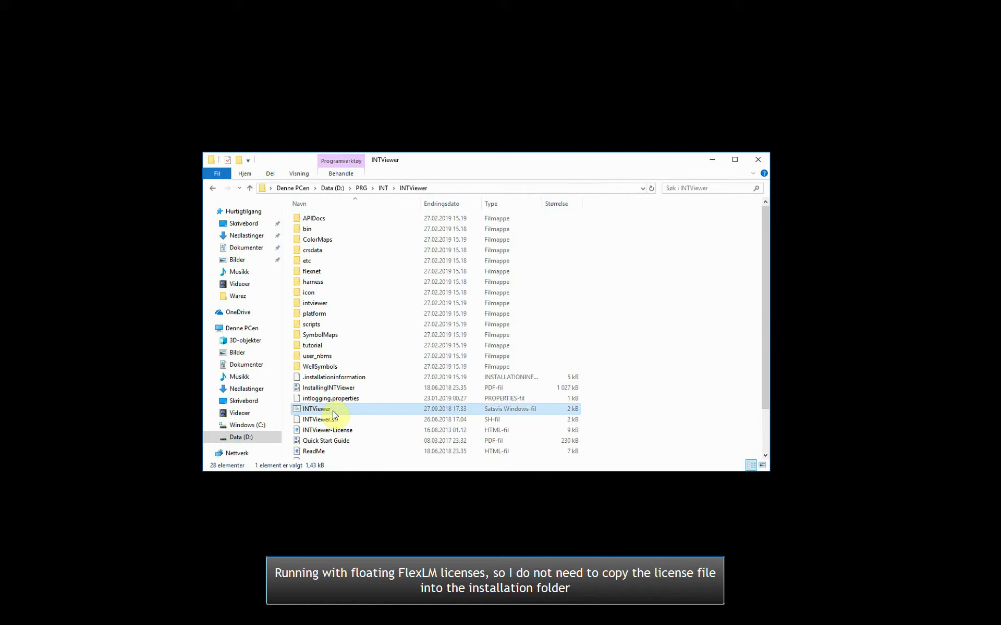
{"action": "double_click", "coordinate": [333, 411]}
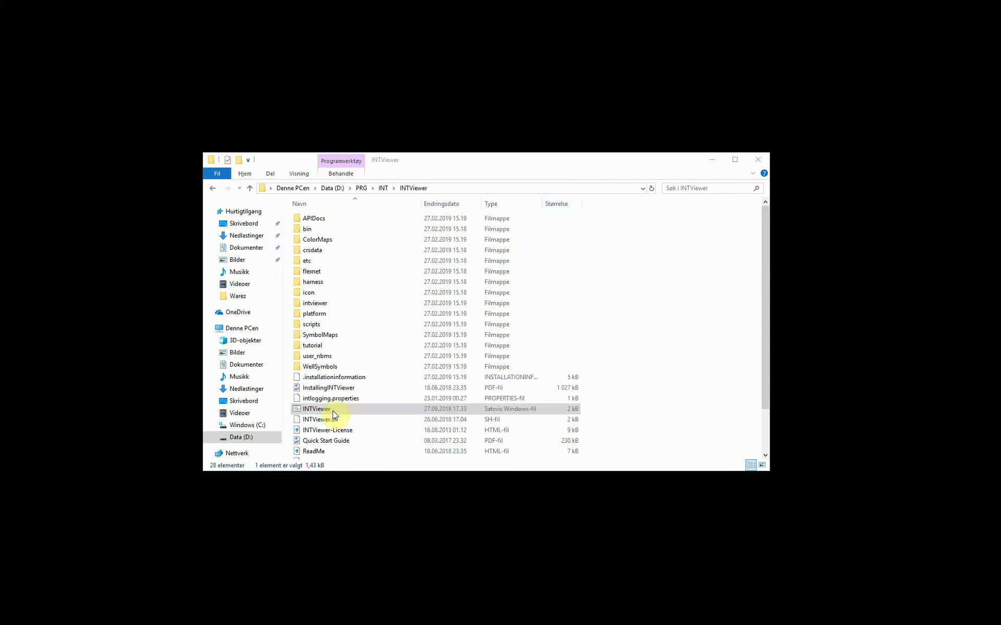
- Switch to File Explorer and open the folder D:\Warez\RockPhysicsTechnology\plugin 2.4.0
{"action": "left_click", "coordinate": [102, 609]}
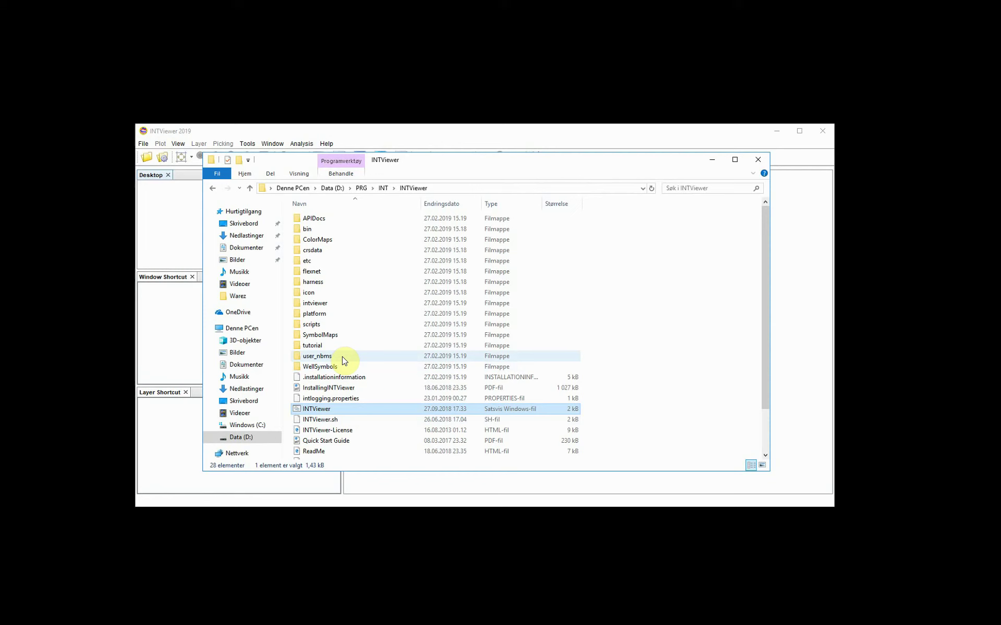
{"action": "left_click", "coordinate": [338, 187]}
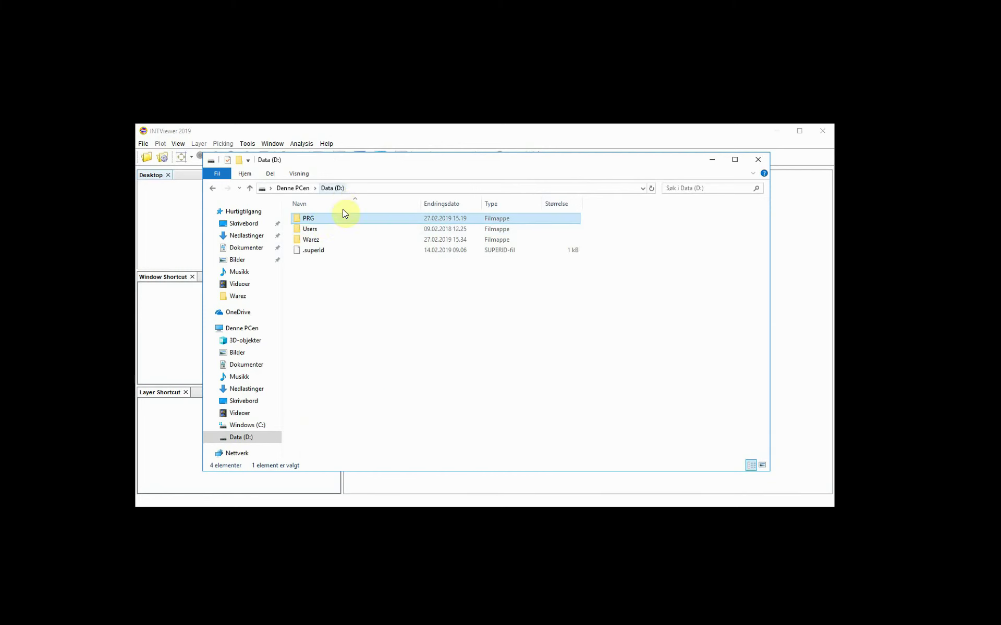
{"action": "double_click", "coordinate": [315, 239]}
{"action": "double_click", "coordinate": [321, 230]}
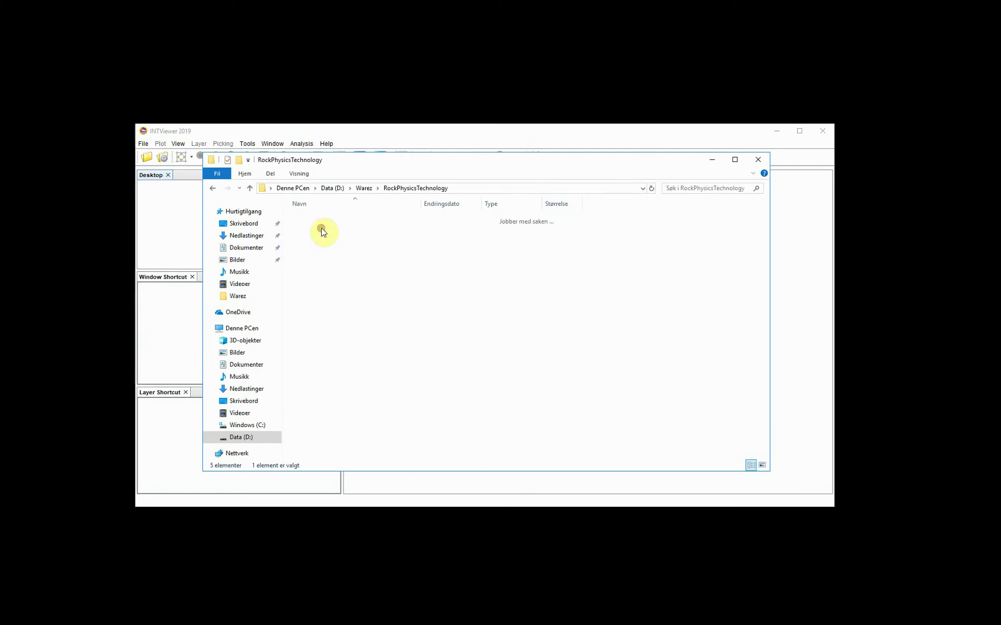
{"action": "double_click", "coordinate": [321, 242]}
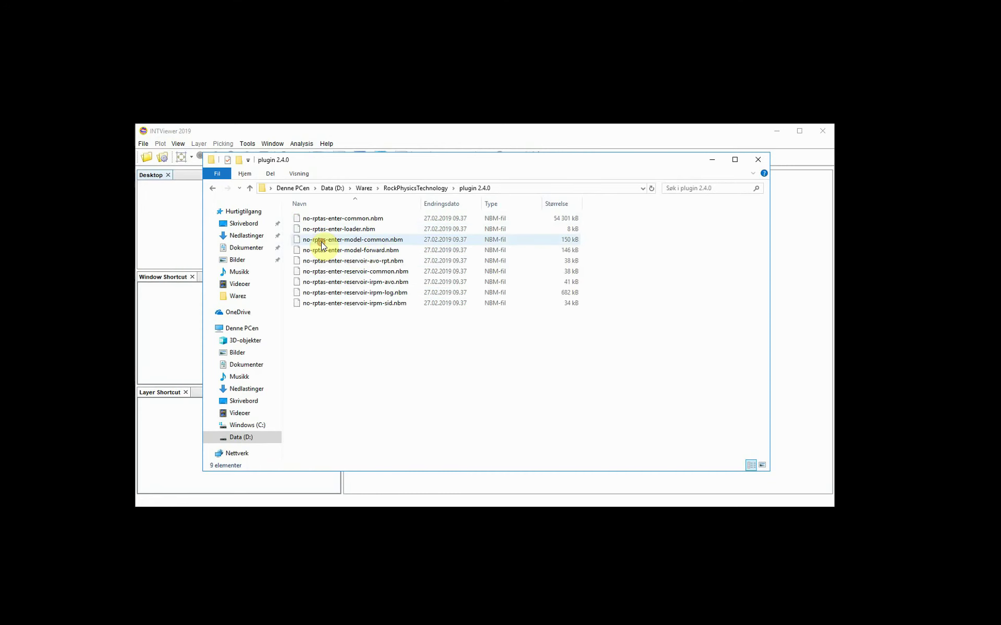
- Copy the path of the plugin 2.4.0 folder and minimize File Explorer to return to INTViewer
{"action": "left_click", "coordinate": [592, 186]}
{"action": "key", "text": "ctrl+c"}
{"action": "left_click", "coordinate": [709, 165]}
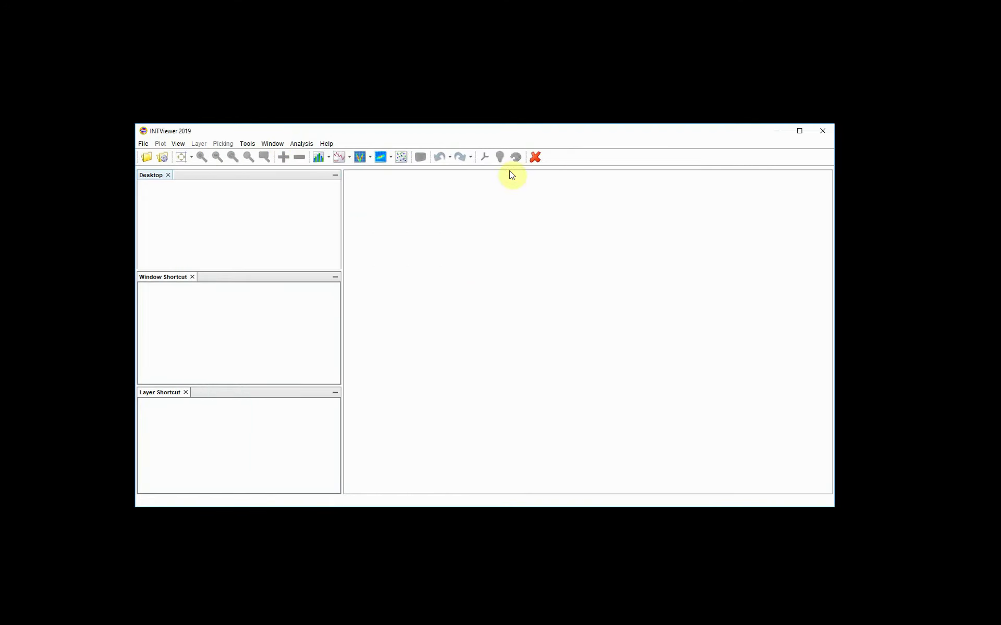
- Open the plugin manager and browse for downloaded plugins in D:\Warez\RockPhysicsTechnology\plugin 2.4.0
{"action": "left_click", "coordinate": [247, 143]}
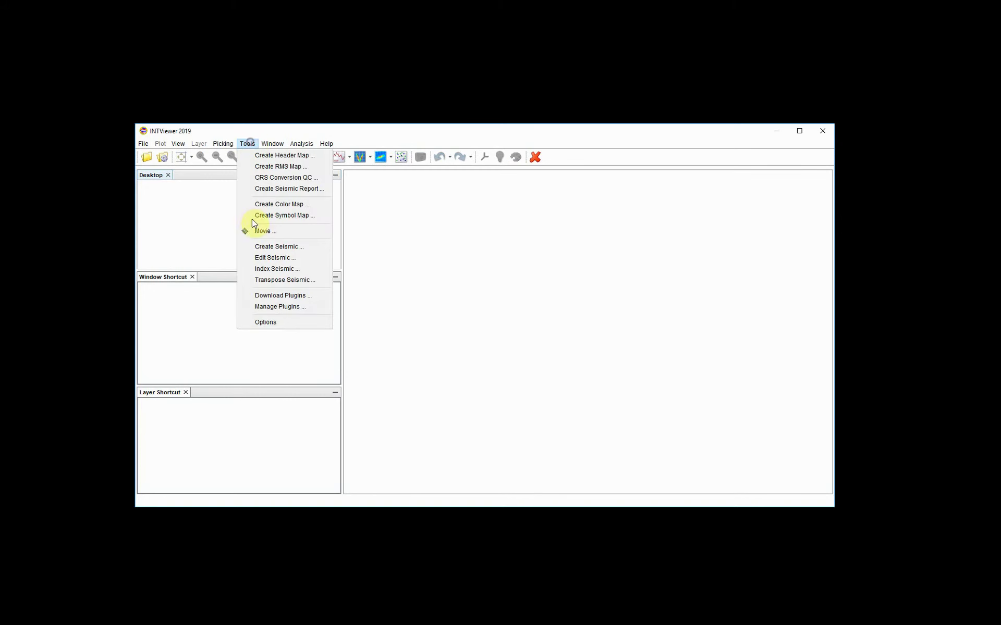
{"action": "left_click", "coordinate": [267, 309]}
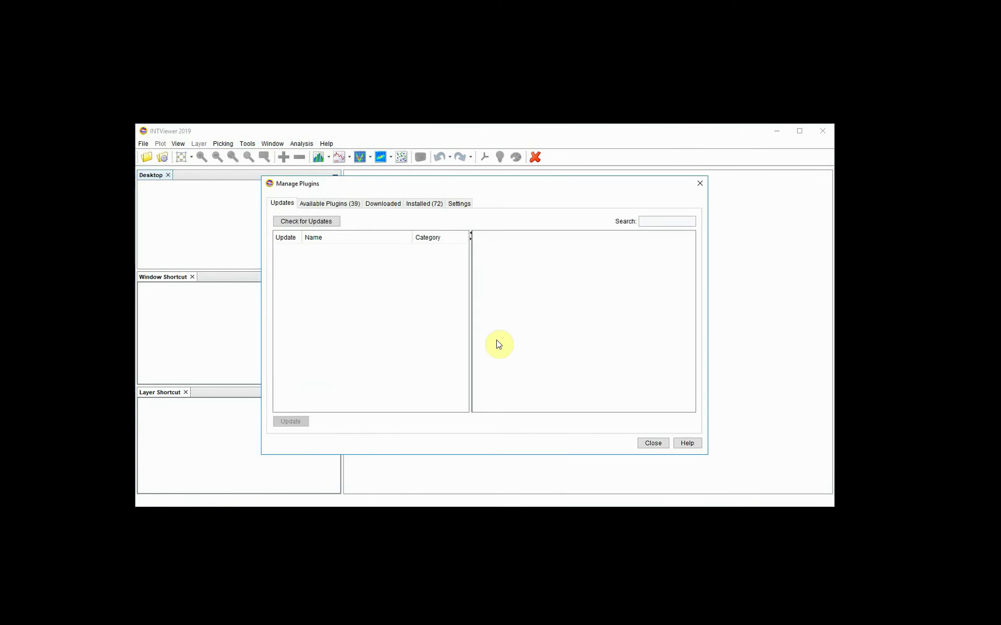
{"action": "left_click", "coordinate": [384, 203]}
{"action": "left_click", "coordinate": [310, 224]}
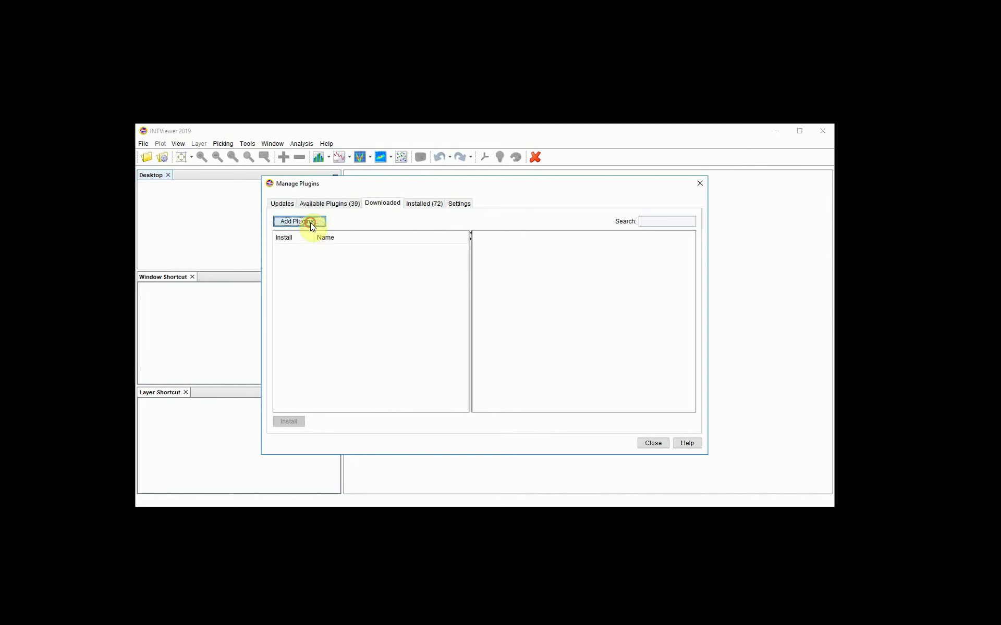
{"action": "left_click", "coordinate": [483, 398]}
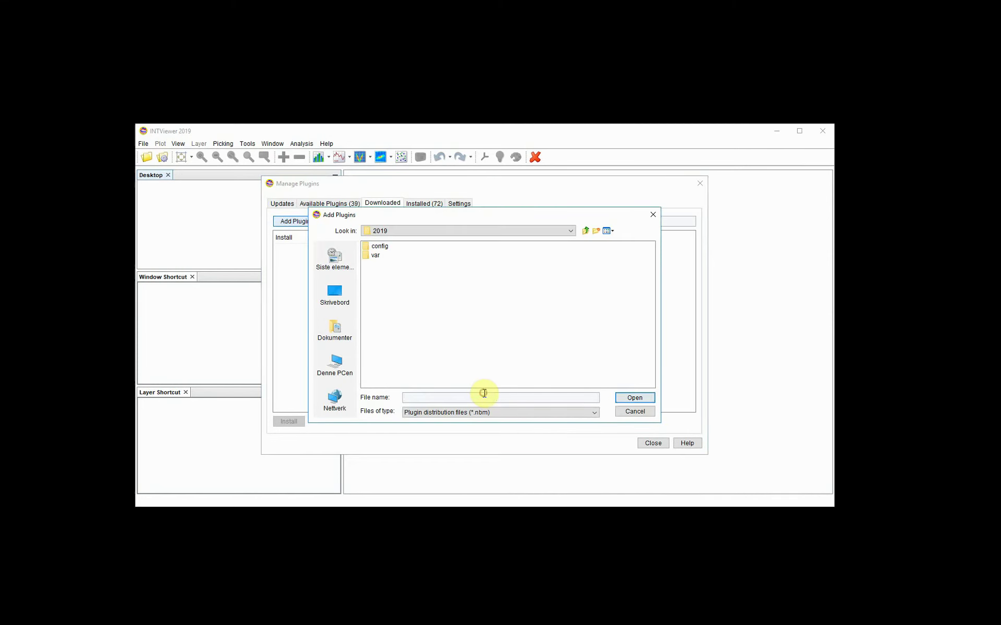
{"action": "key", "text": "ctrl+v"}
{"action": "key", "text": "Return"}
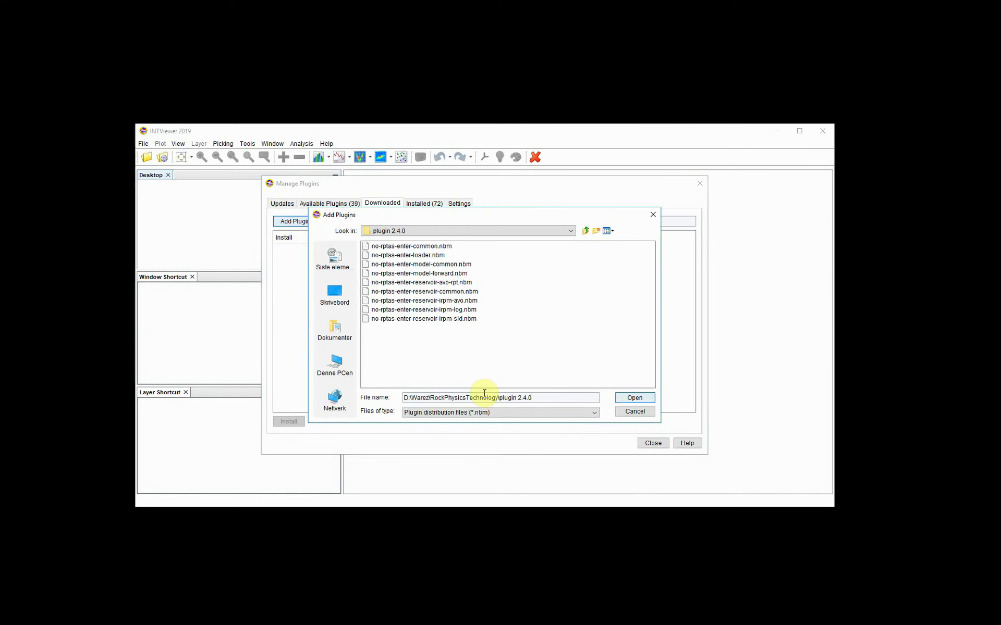
- Add all the .nbm plugin files from the folder and view the descriptions of EnterModelCommon and EnterModelForward
{"action": "left_click", "coordinate": [412, 246]}
{"action": "left_click", "coordinate": [421, 318], "text": "shift"}
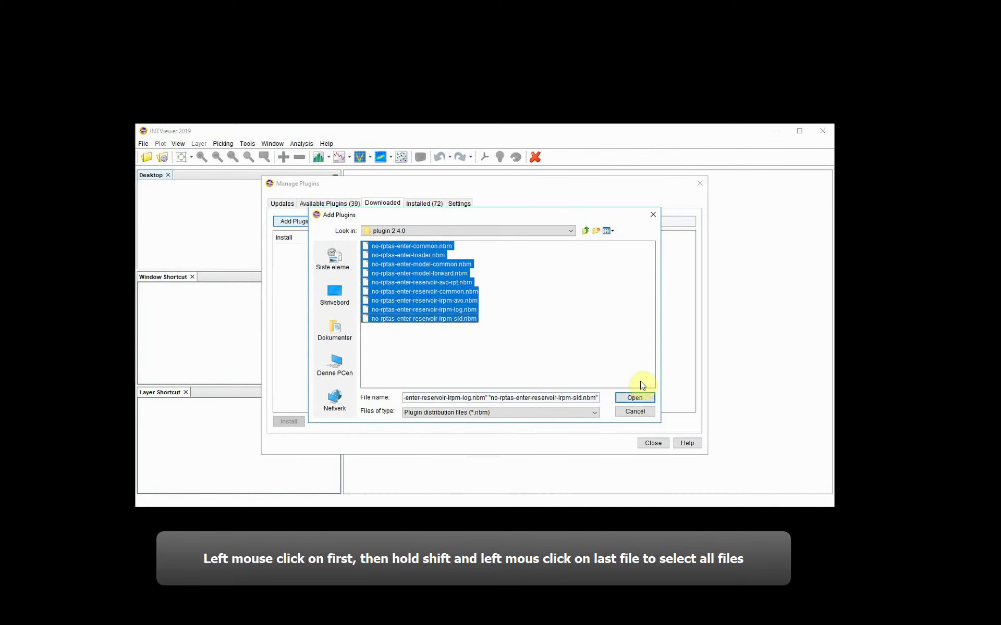
{"action": "left_click", "coordinate": [633, 398]}
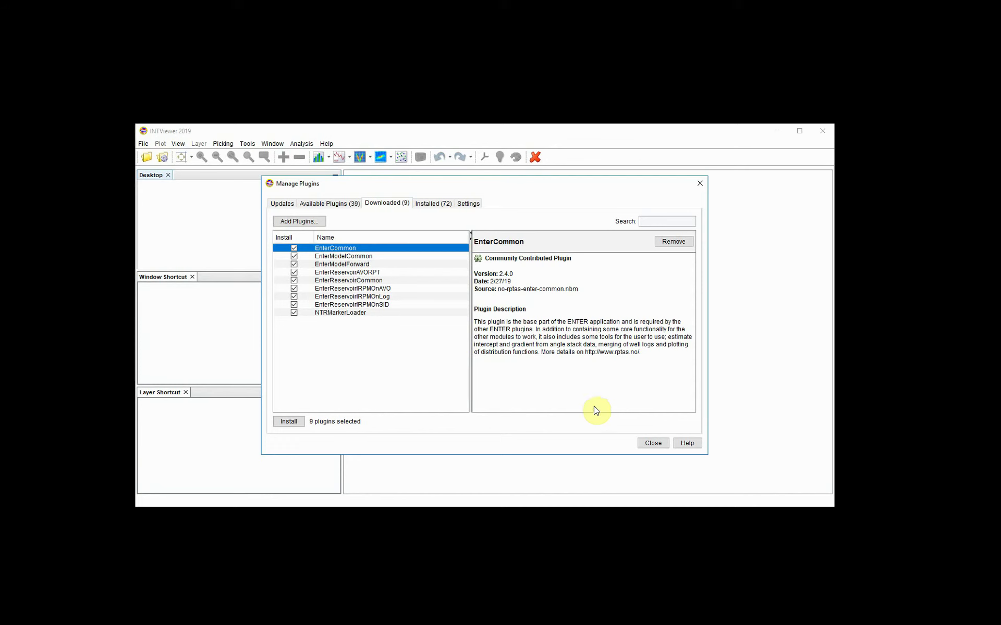
{"action": "left_click", "coordinate": [346, 257]}
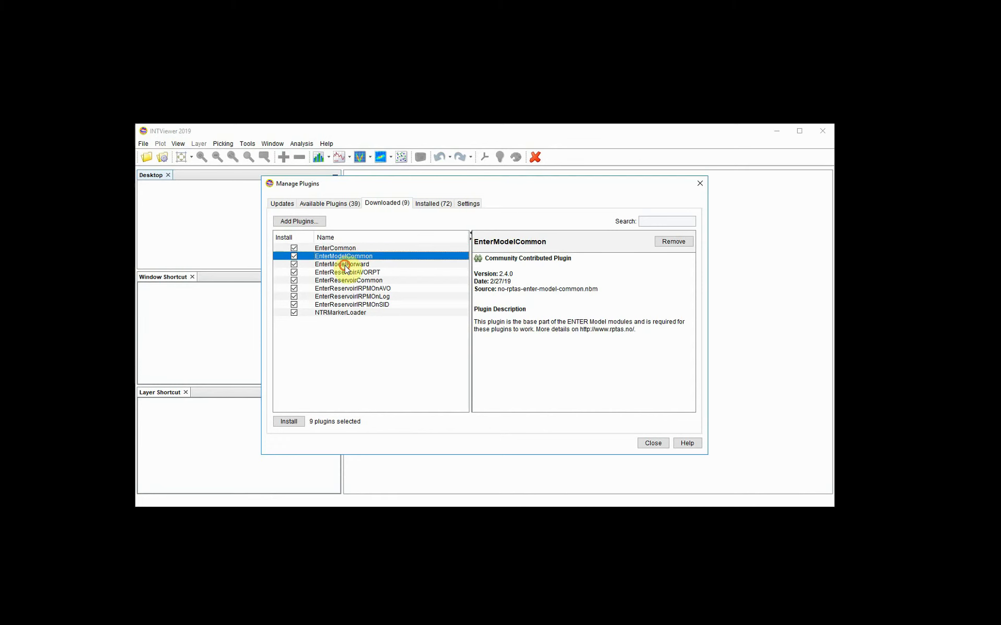
{"action": "left_click", "coordinate": [347, 265]}
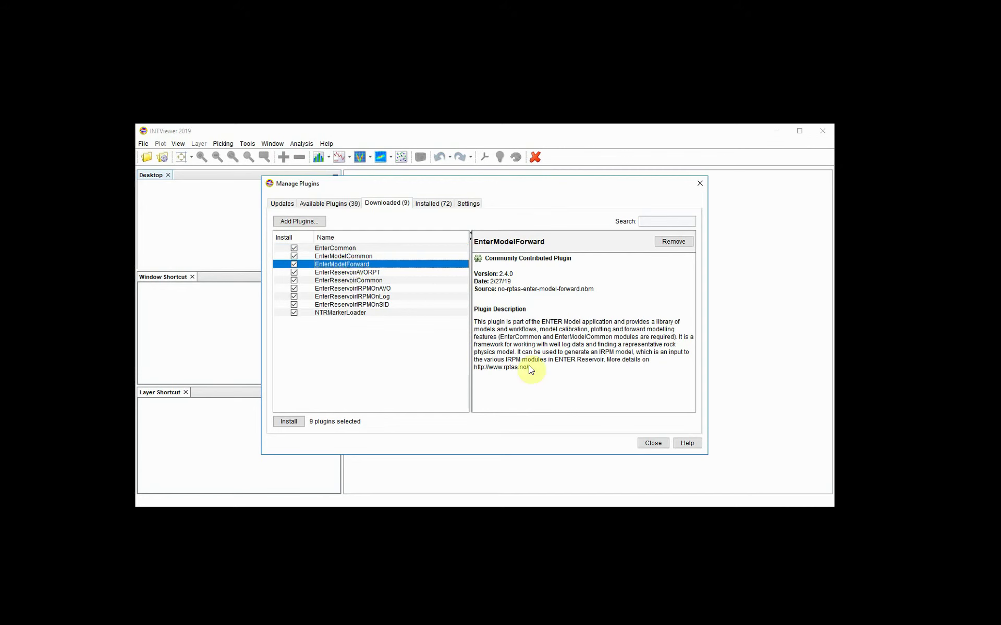
- Install all the added plugins, accepting the license agreements and the self-signed certificates, and restart INTViewer immediately to complete the installation
{"action": "left_click", "coordinate": [290, 423]}
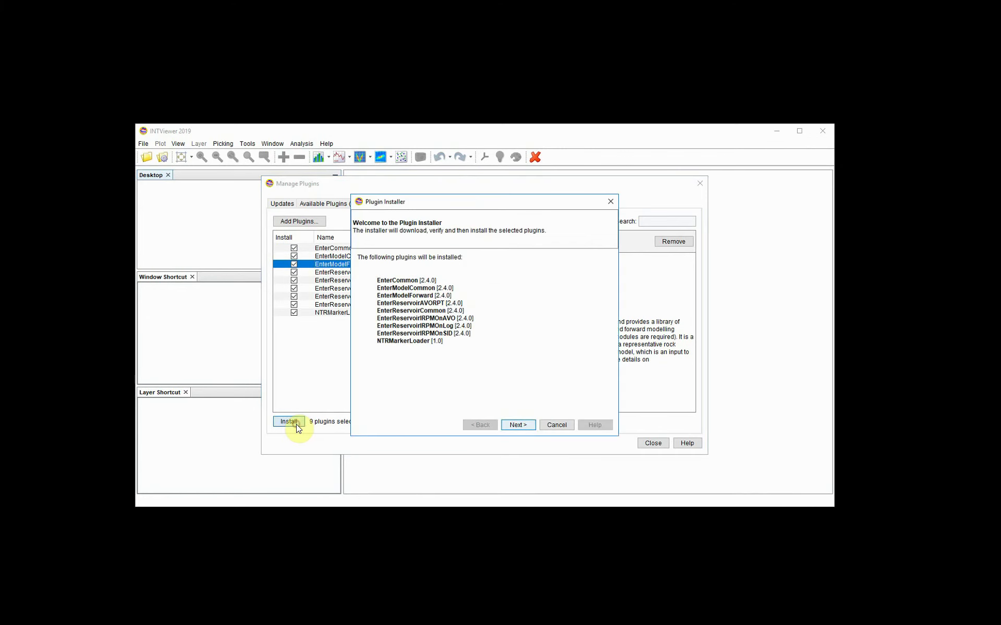
{"action": "left_click", "coordinate": [519, 425]}
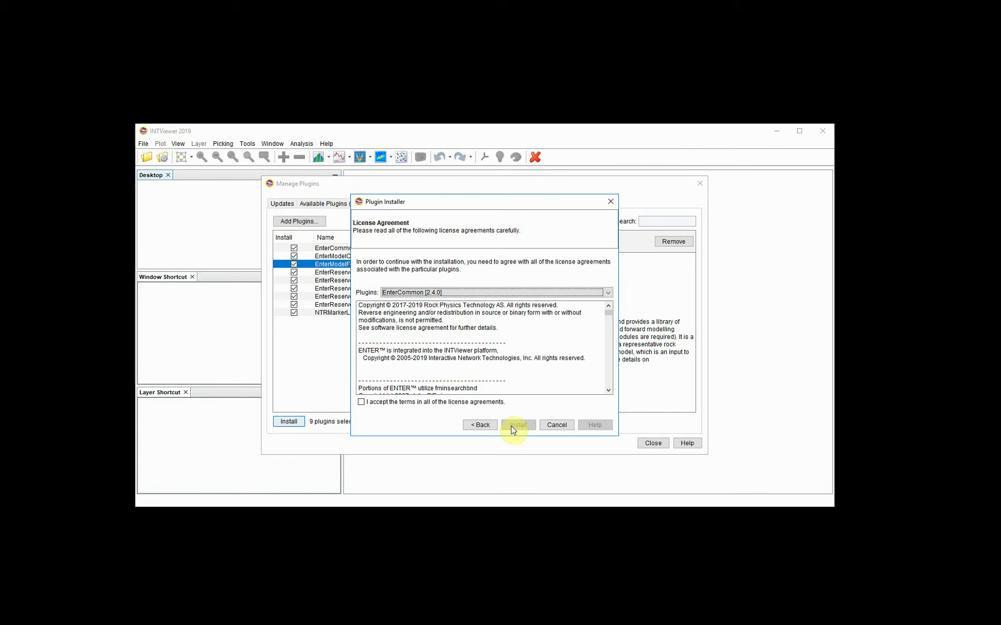
{"action": "left_click", "coordinate": [363, 404]}
{"action": "left_click", "coordinate": [364, 404]}
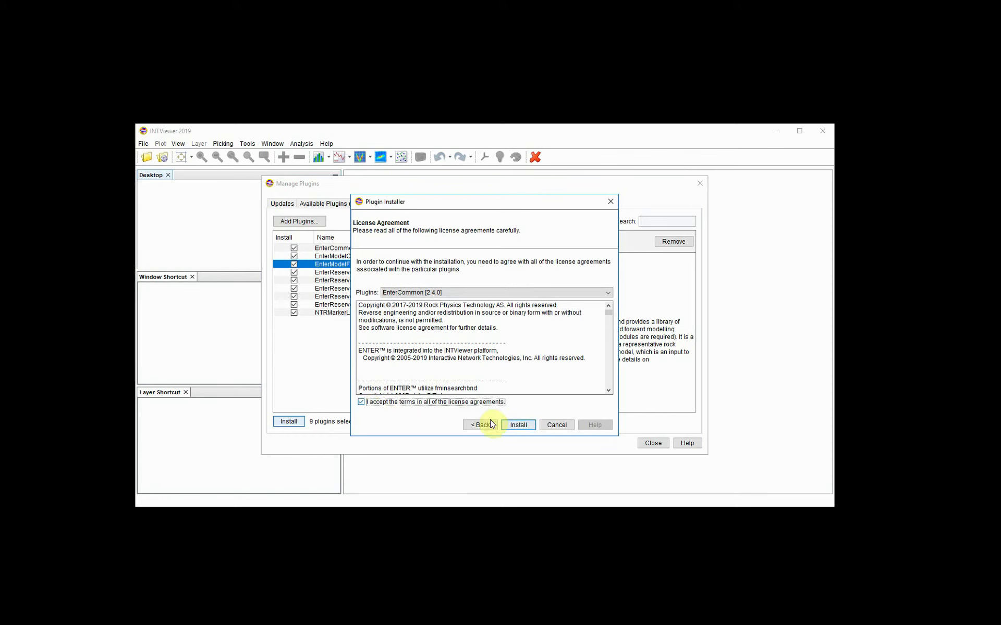
{"action": "left_click", "coordinate": [517, 427]}
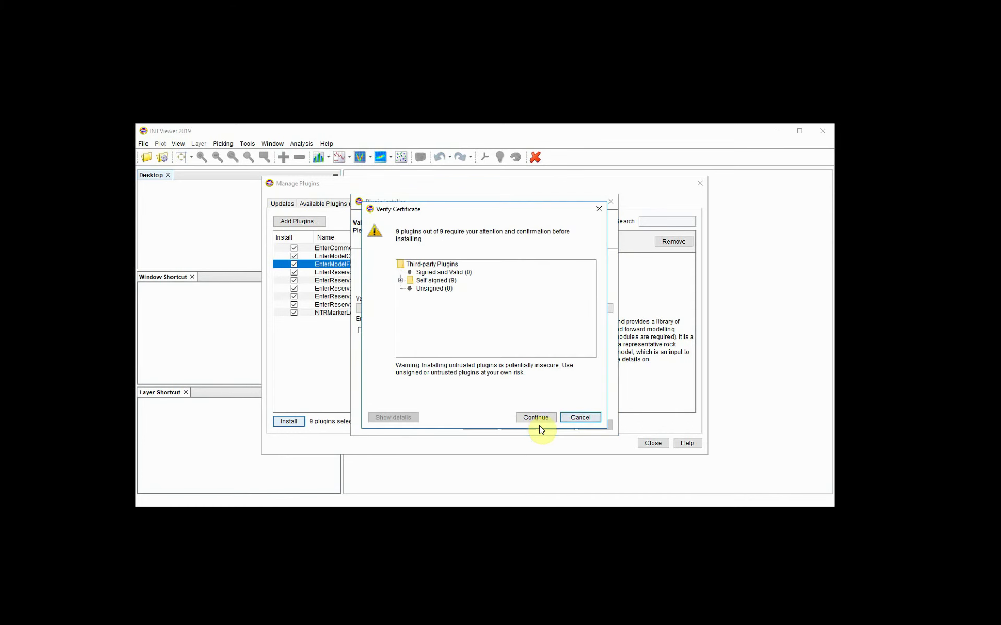
{"action": "left_click", "coordinate": [546, 418]}
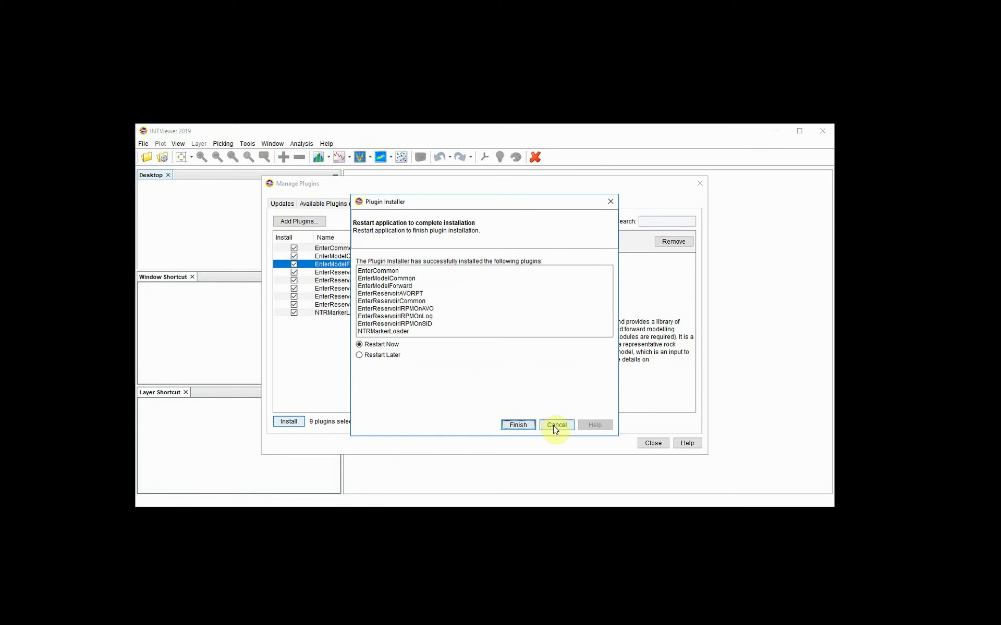
{"action": "left_click", "coordinate": [518, 424]}
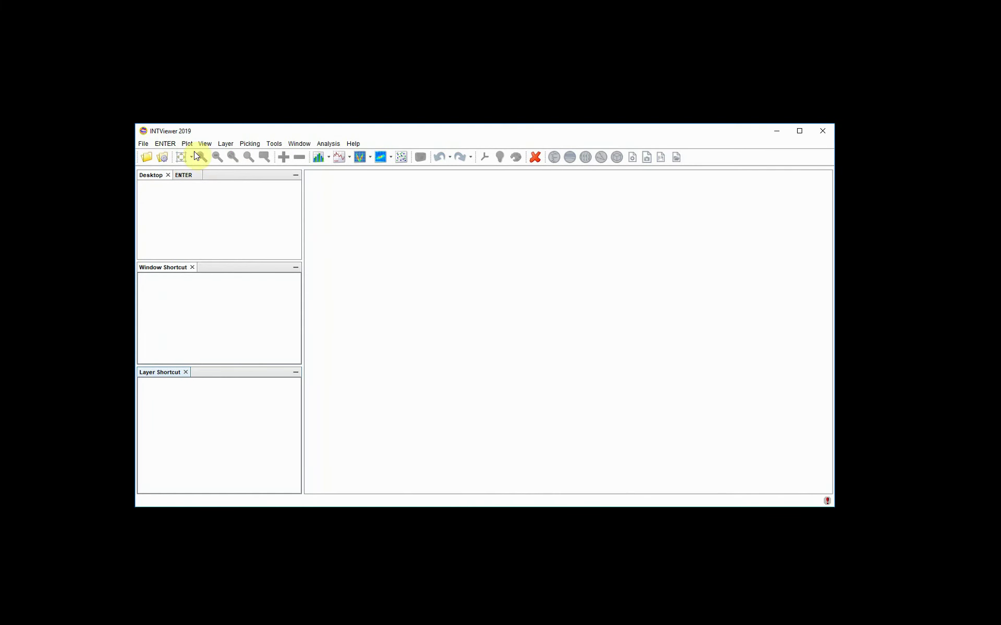
- Check which ENTER commands the installed plugins have added to INTViewer
{"action": "left_click", "coordinate": [164, 144]}
{"action": "mouse_move", "coordinate": [167, 157]}
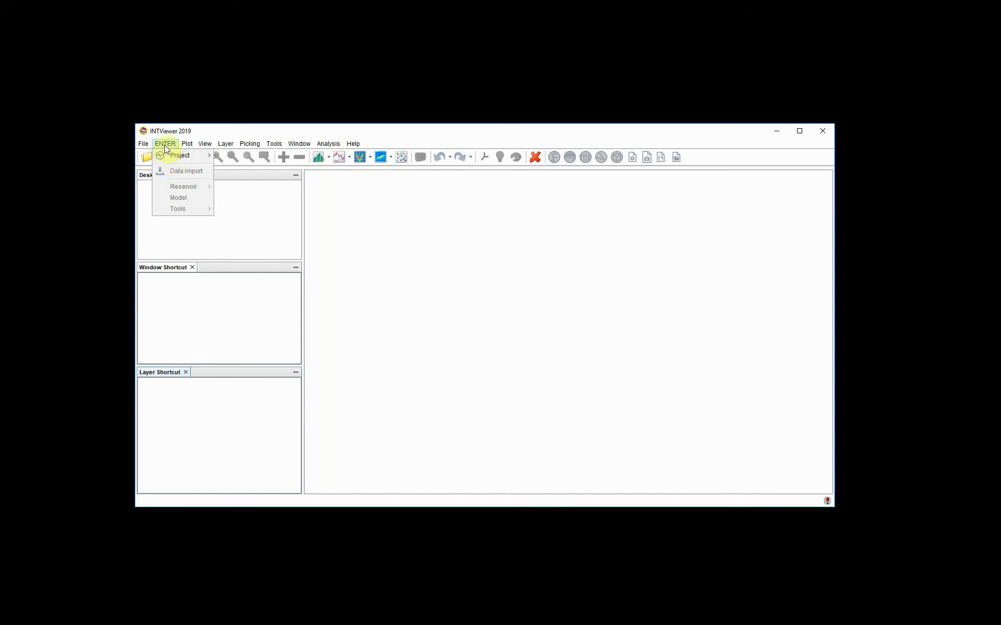
{"action": "left_click", "coordinate": [439, 268]}
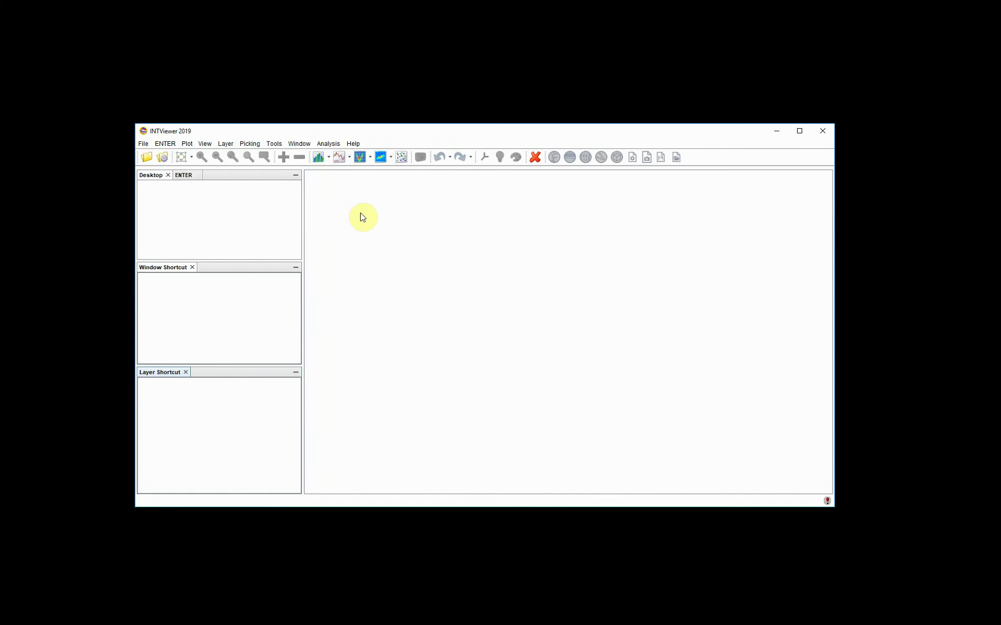